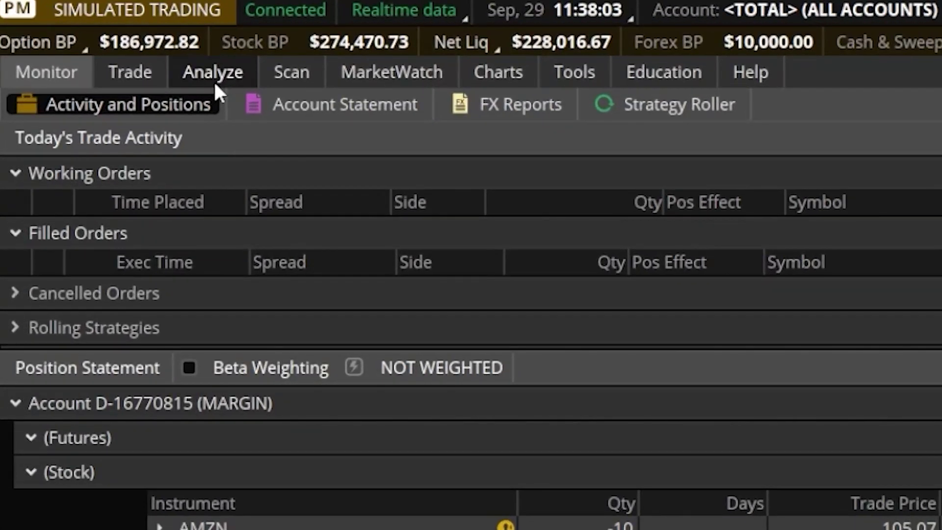
Switch to the Analyze tab's Risk Profile for AAPL
click(202, 79)
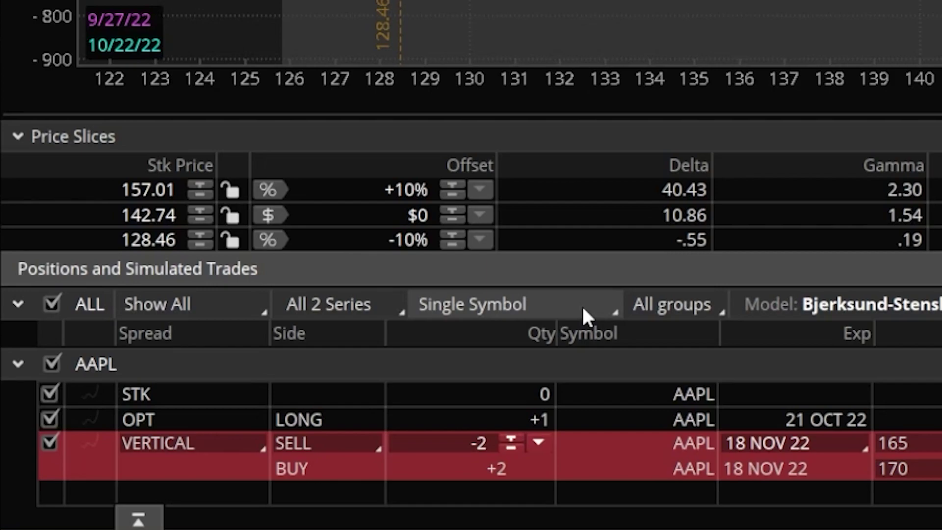
Open the Single Symbol dropdown in the Positions and Simulated Trades header
click(584, 309)
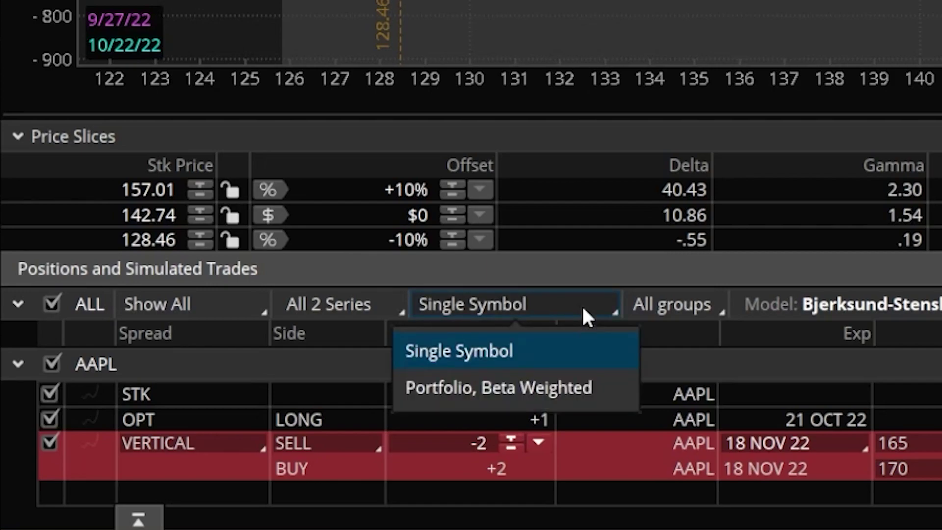
Choose Portfolio, Beta Weighted and scroll through the full positions list
click(537, 399)
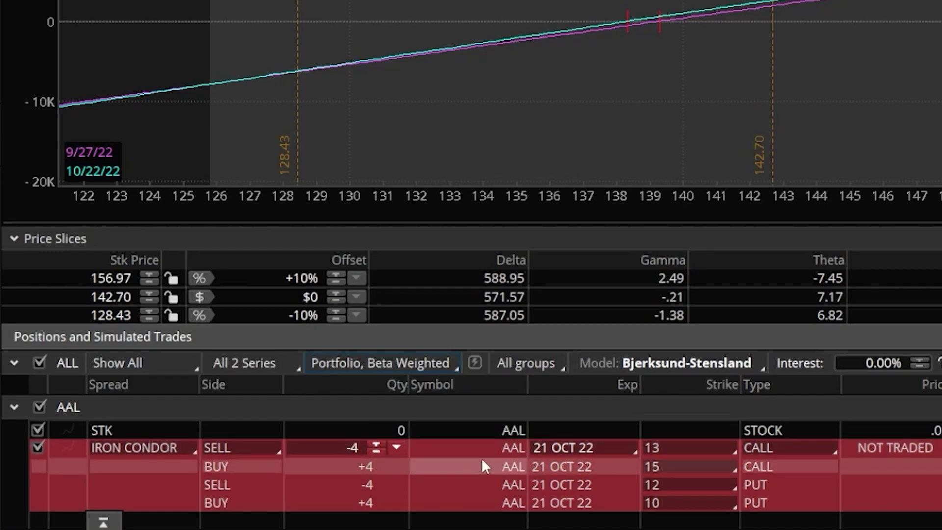
scroll(481, 465, down, 5)
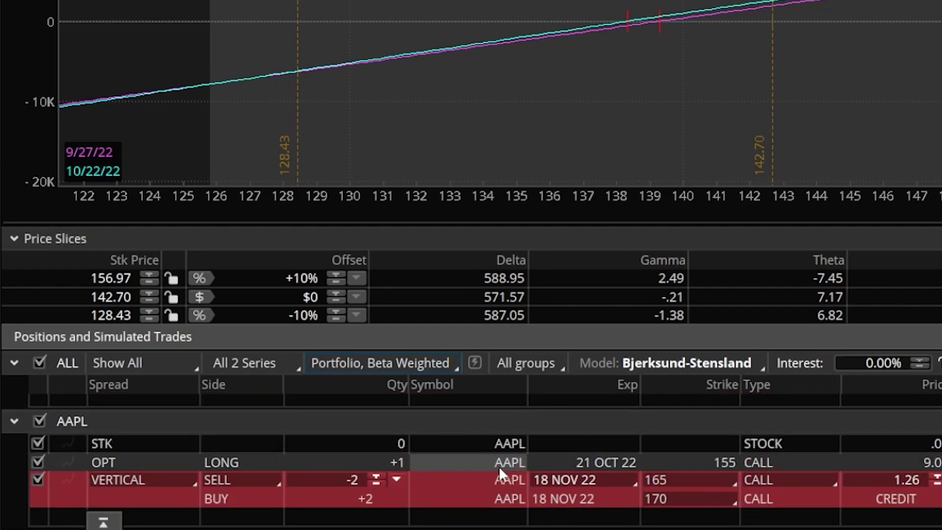
scroll(498, 469, down, 5)
scroll(499, 470, down, 10)
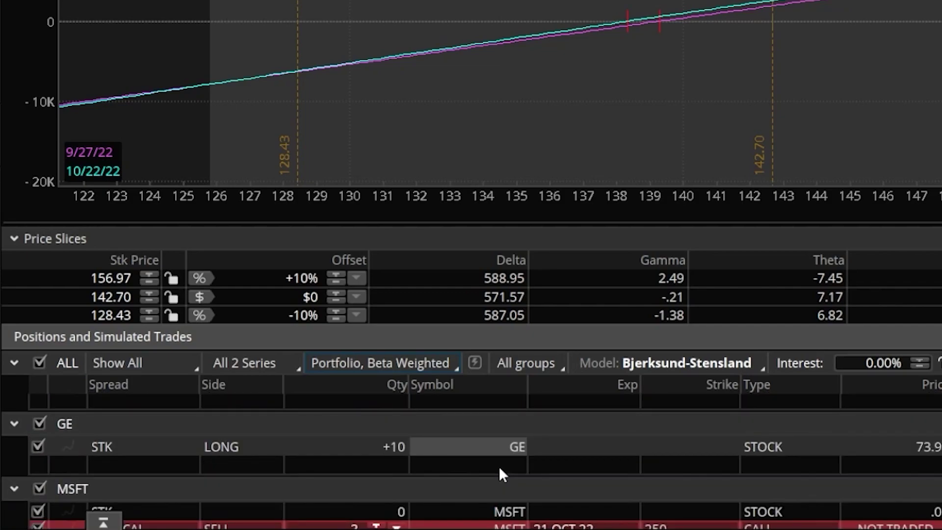
scroll(498, 466, up, 5)
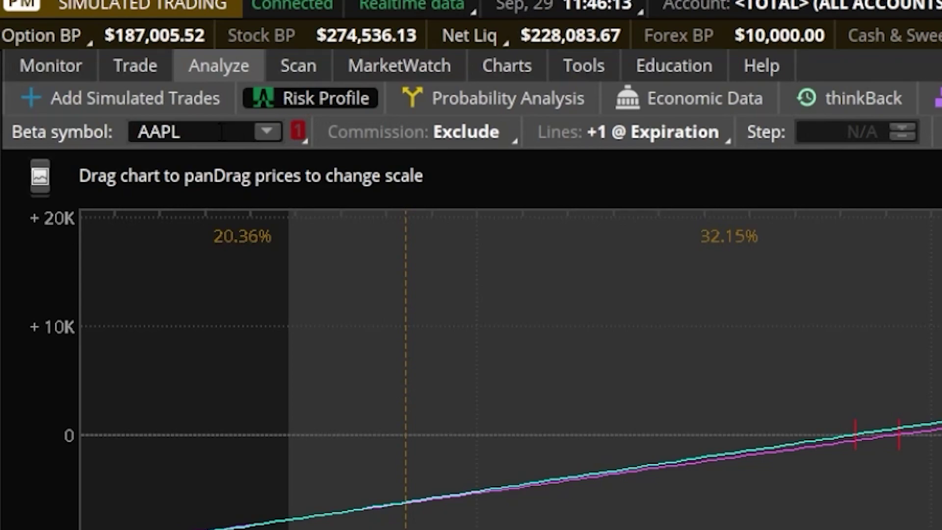
Replace AAPL with SPY as the beta-weighting symbol
drag(207, 133, 139, 131)
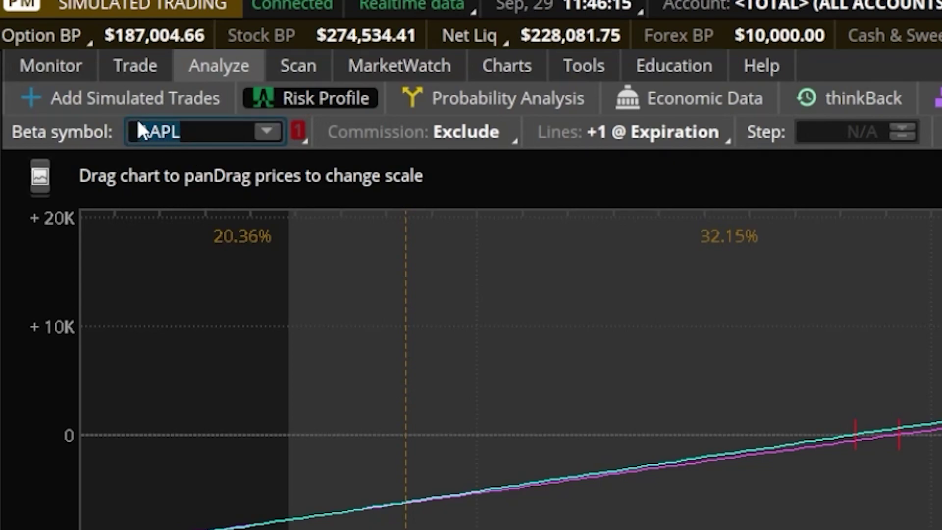
key(BackSpace)
text(SPY)
key(Return)
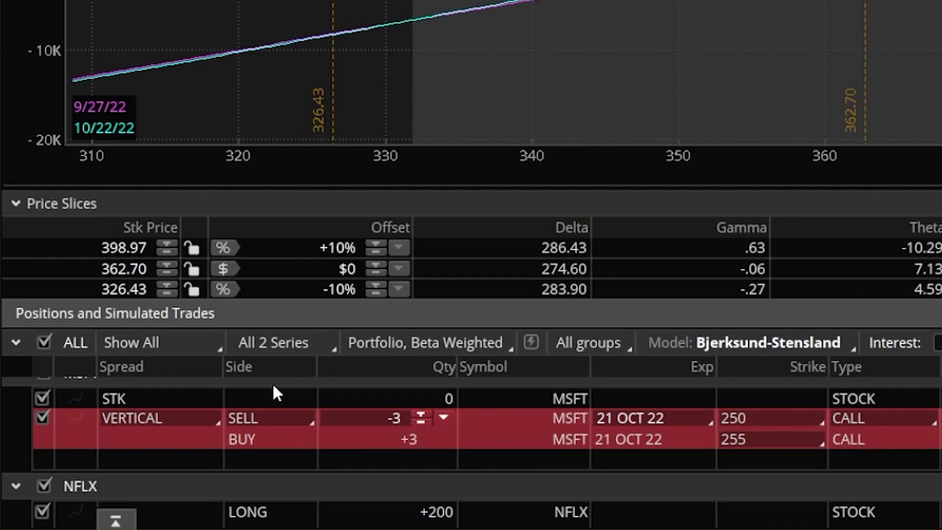
Change the trade display from Show All to Hide Simulations
click(199, 354)
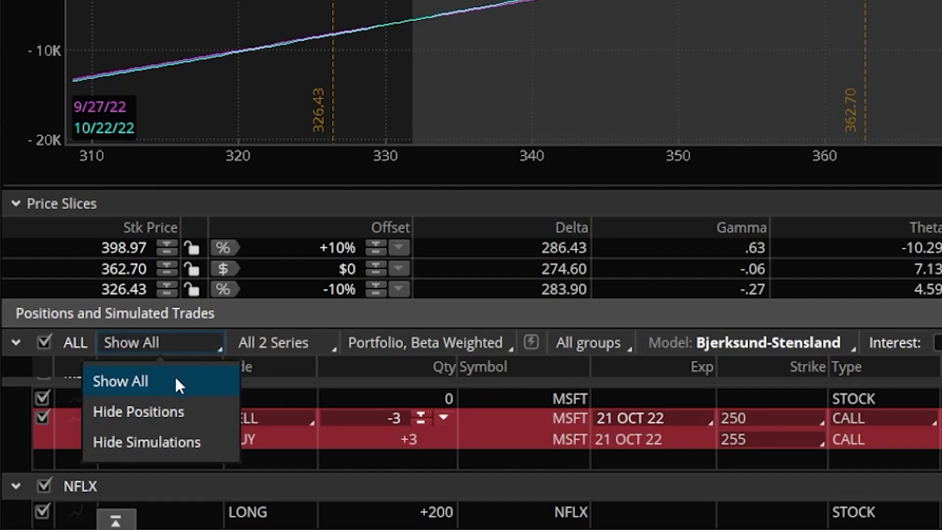
click(176, 444)
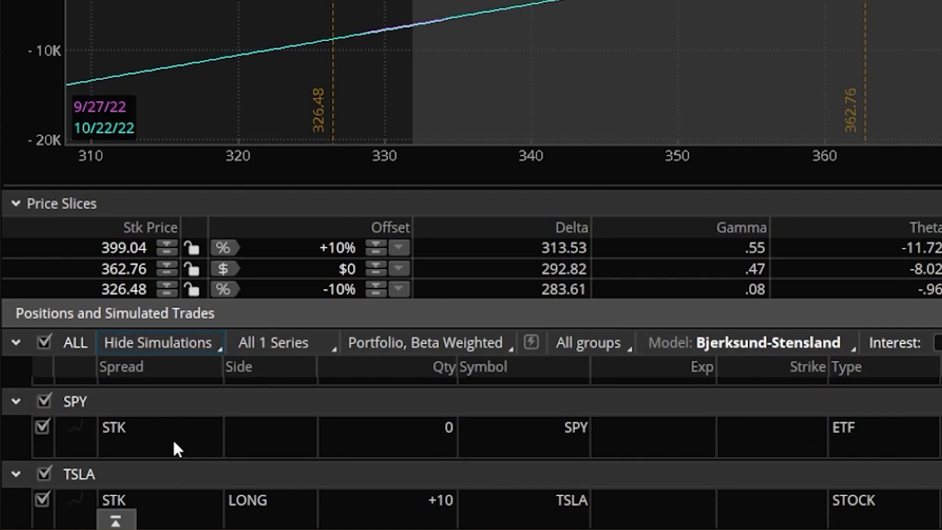
scroll(172, 438, up, 5)
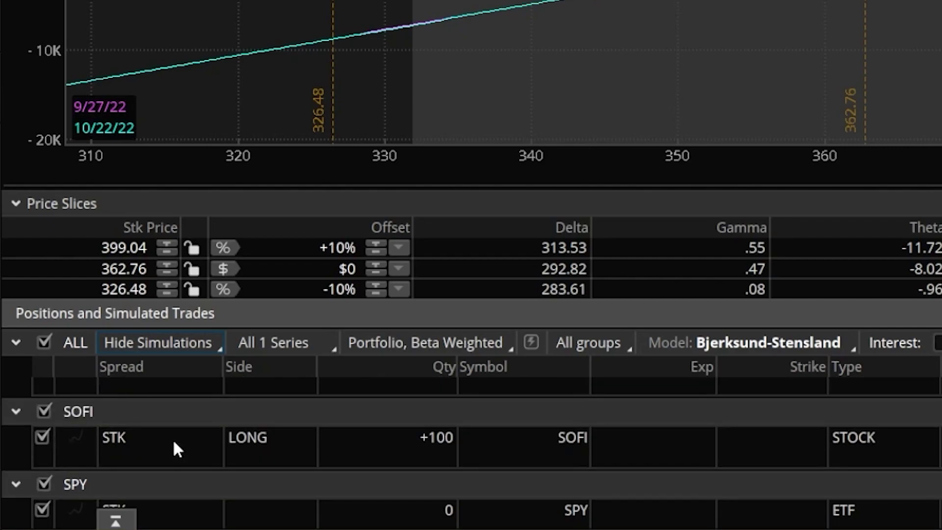
scroll(165, 433, up, 4)
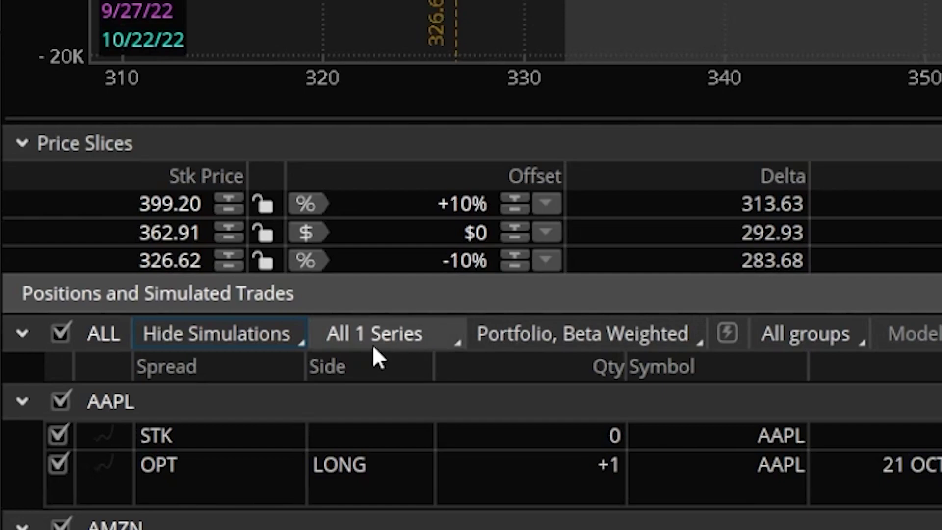
Change the trade display from Hide Simulations back to Show All
click(269, 338)
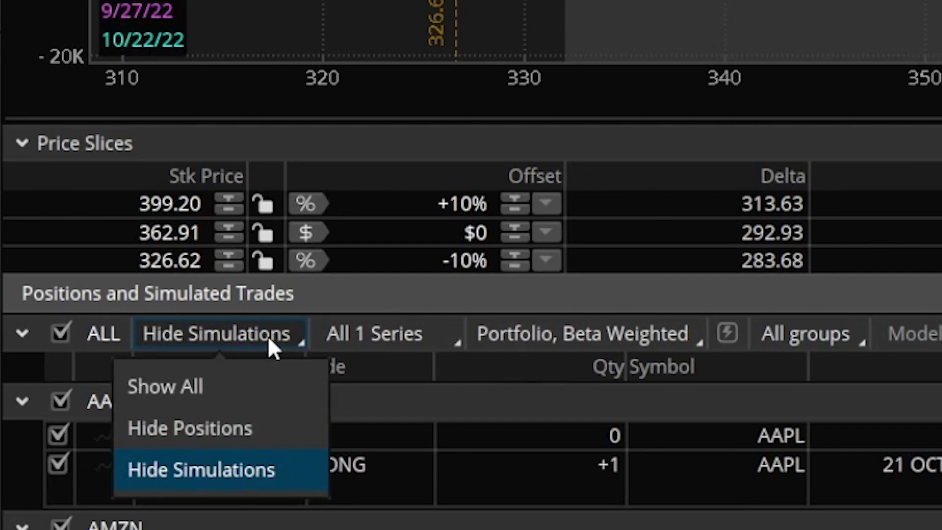
click(257, 377)
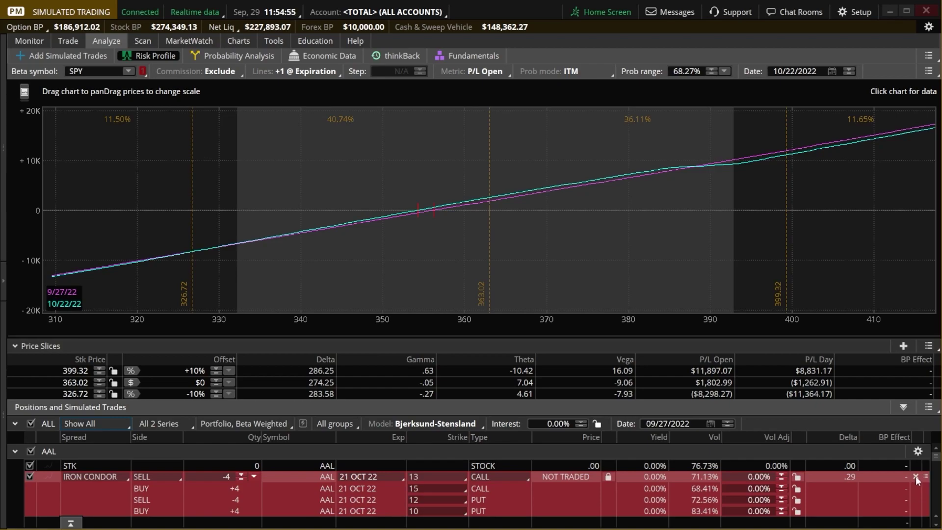
Delete the simulated AAL iron condor, AAPL call vertical and MSFT call vertical rows
click(915, 476)
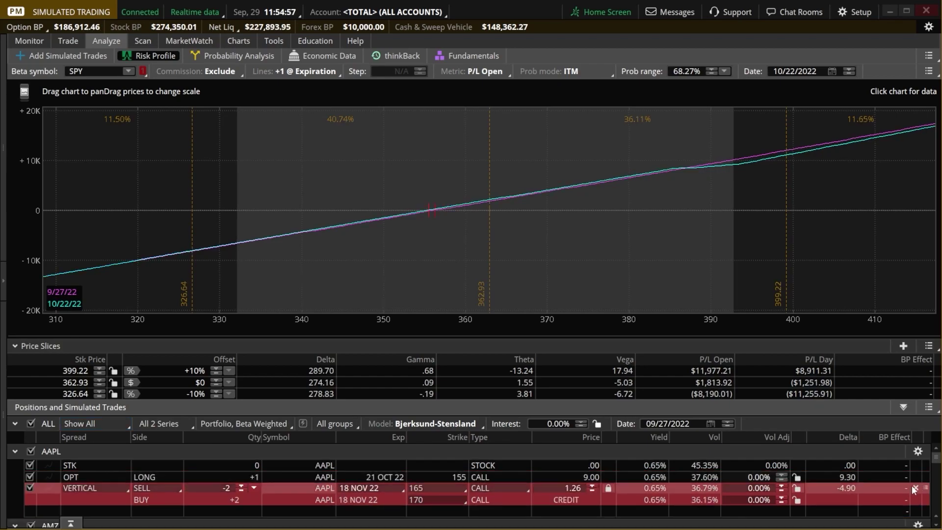
click(916, 488)
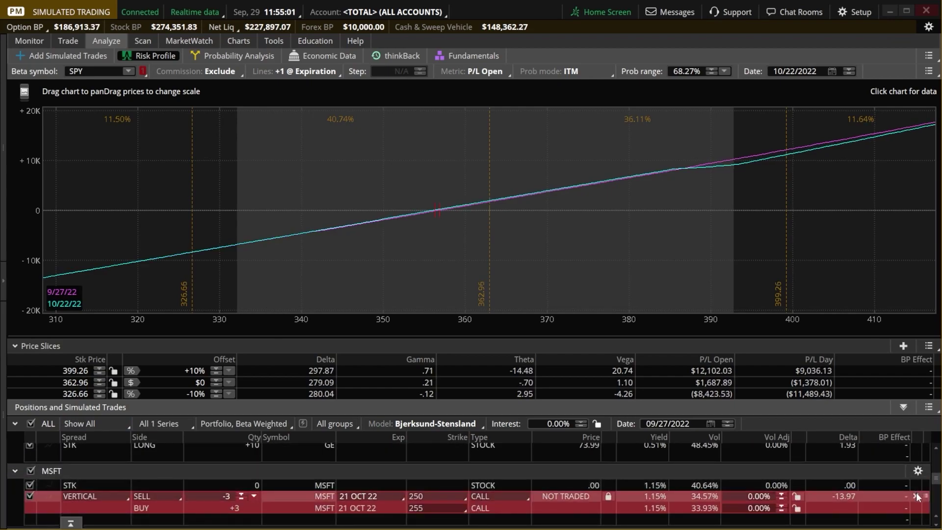
click(916, 496)
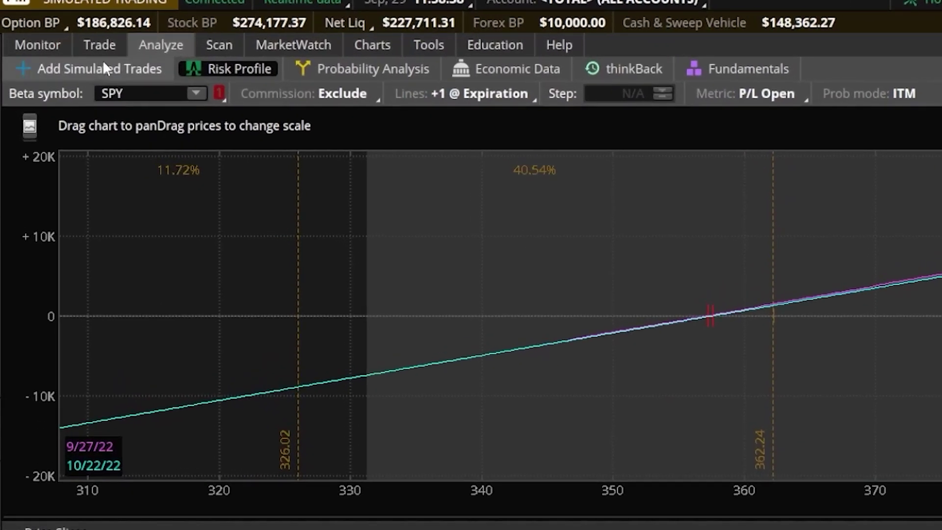
Show the SPY option chain with 21 OCT 22 and 18 NOV 22 collapsed and 28 OCT 22 expanded
click(96, 46)
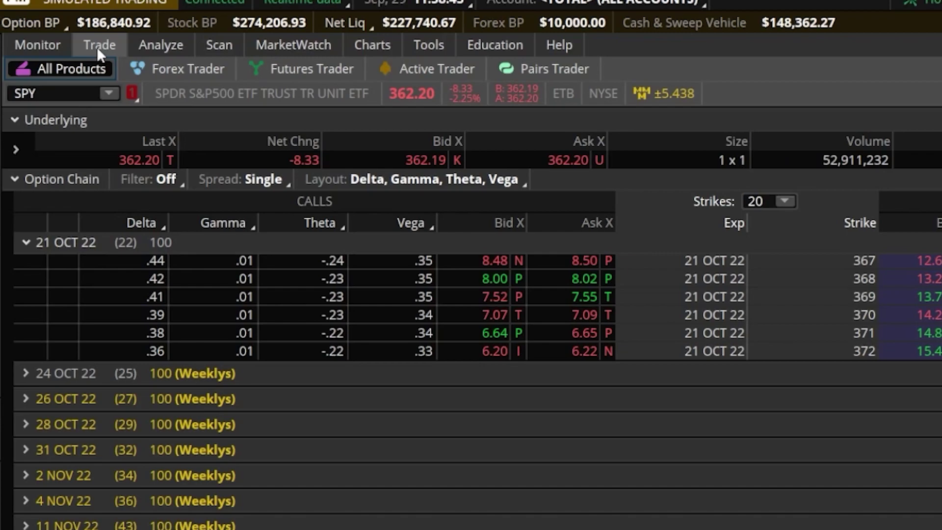
click(29, 236)
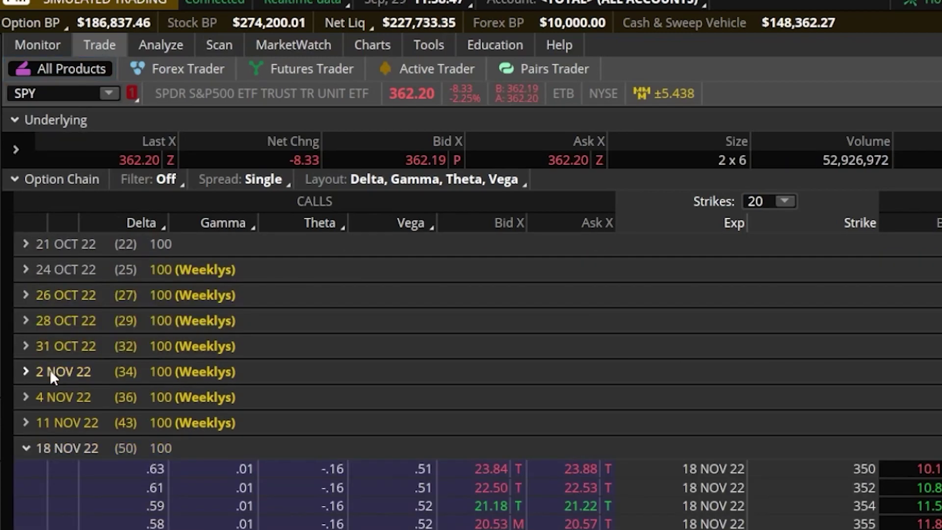
click(31, 445)
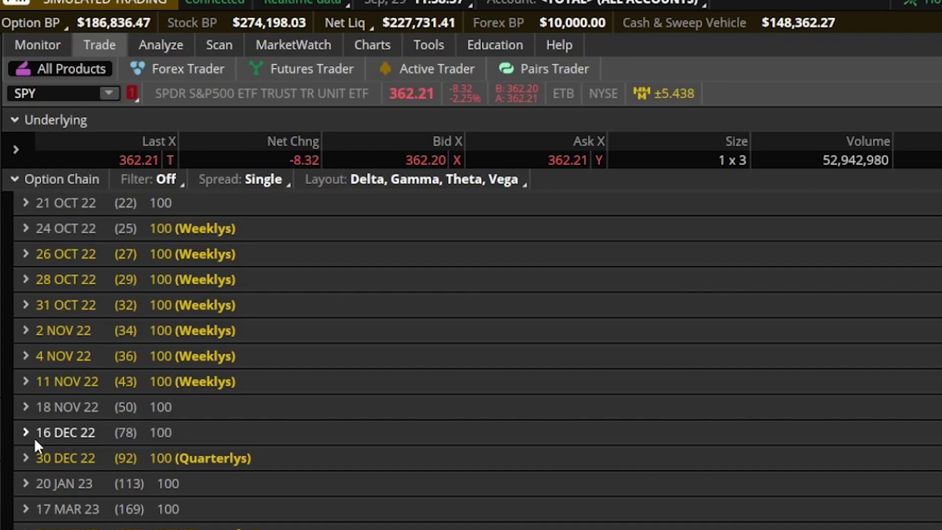
click(31, 285)
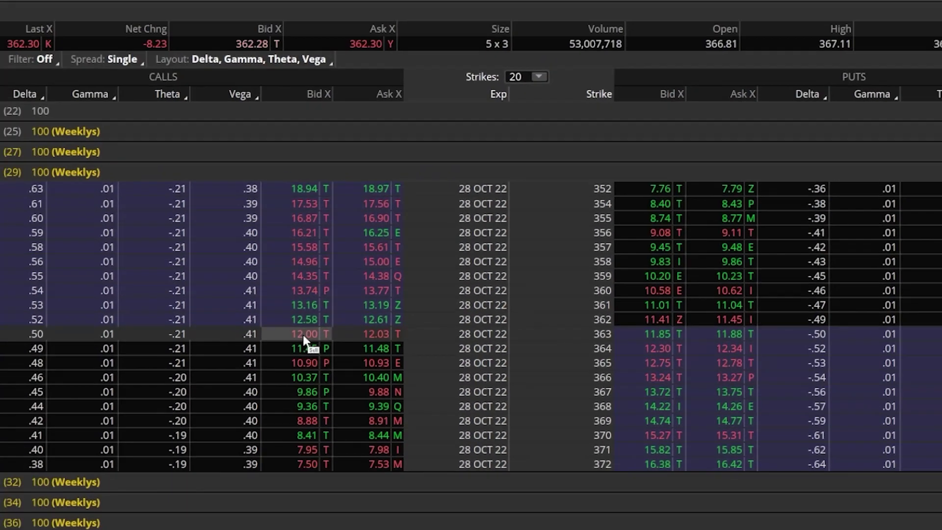
Build a 1-lot SPY 28 OCT 22 363/368 short call vertical at 2.64 credit and analyze it
click(274, 314)
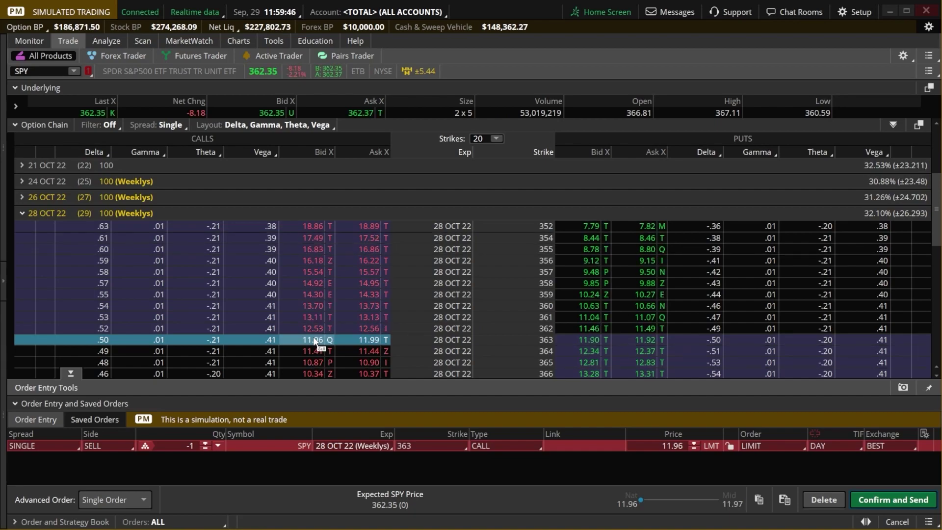
scroll(315, 341, down, 2)
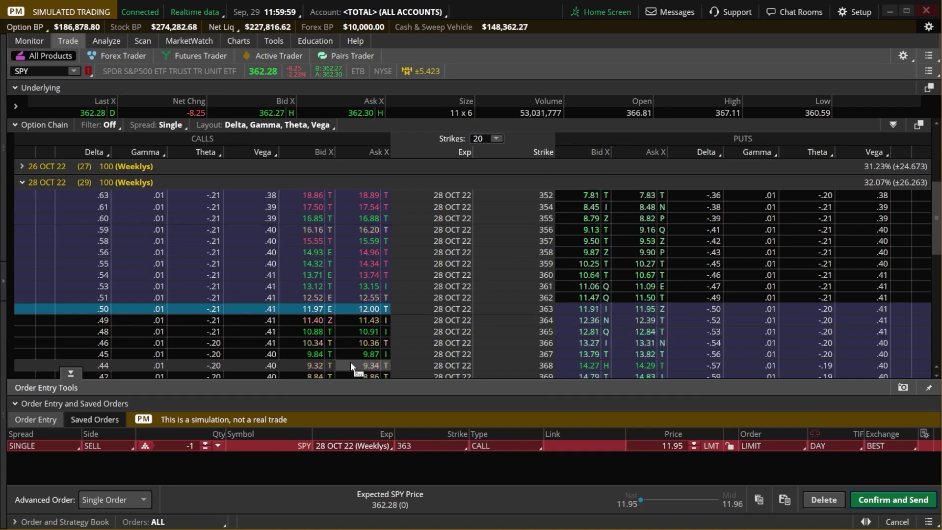
key(ctrl)
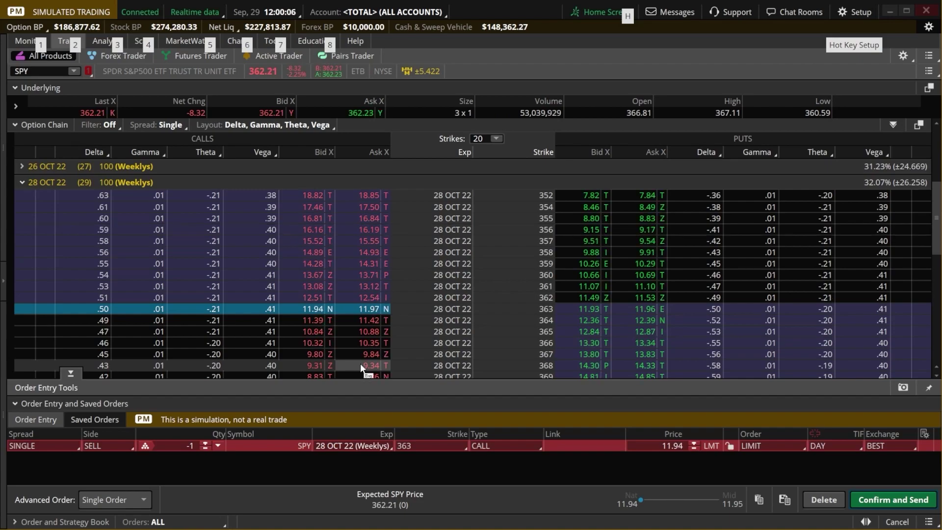
ctrl+click(361, 364)
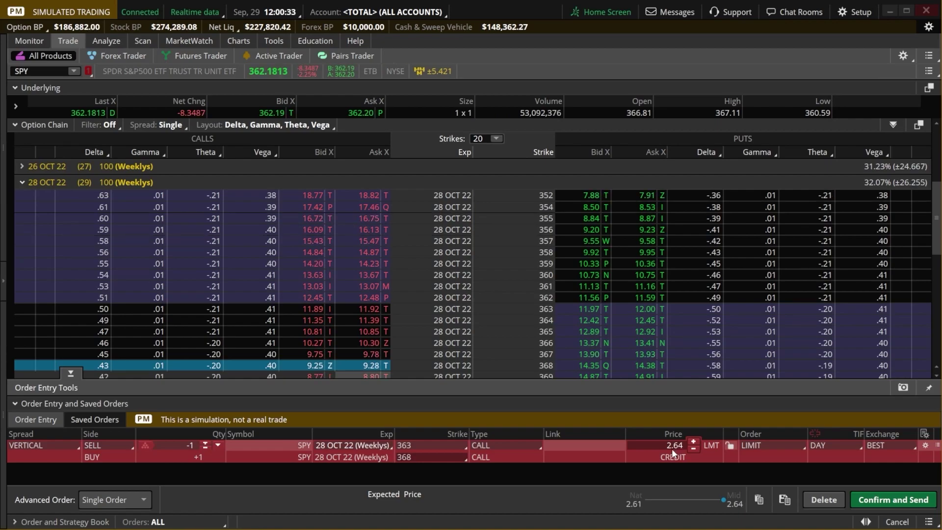
right_click(576, 447)
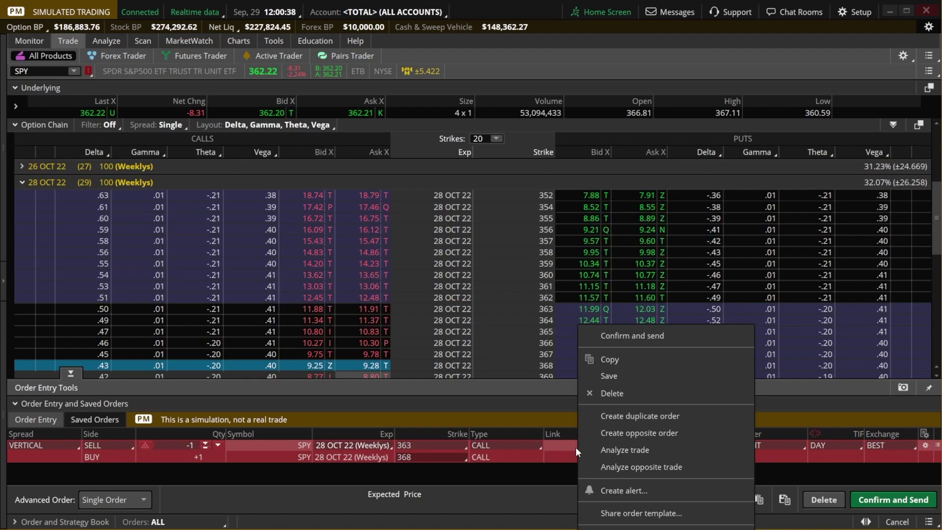
click(617, 450)
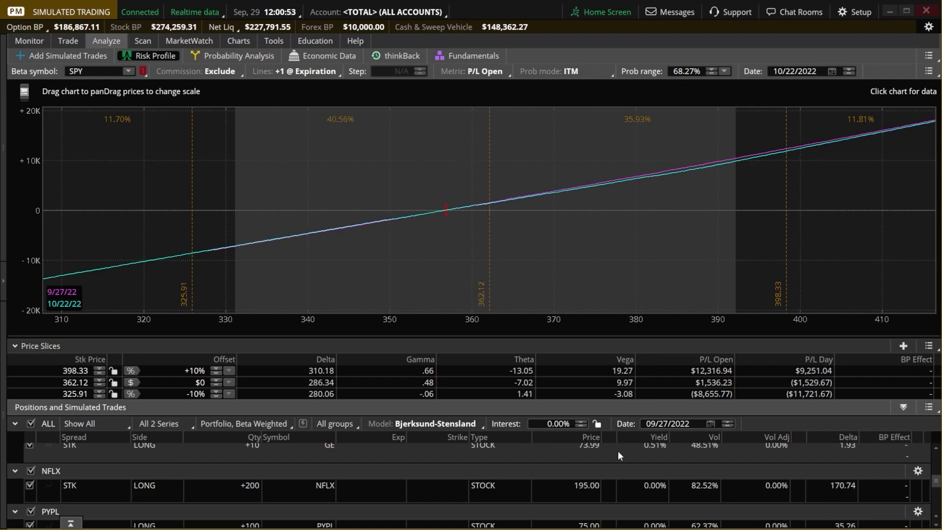
scroll(617, 450, down, 5)
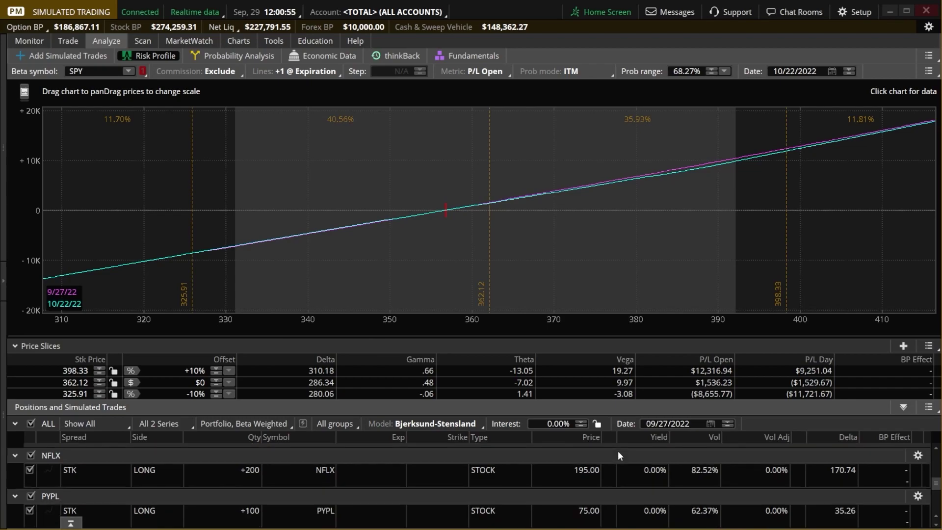
scroll(488, 504, down, 1)
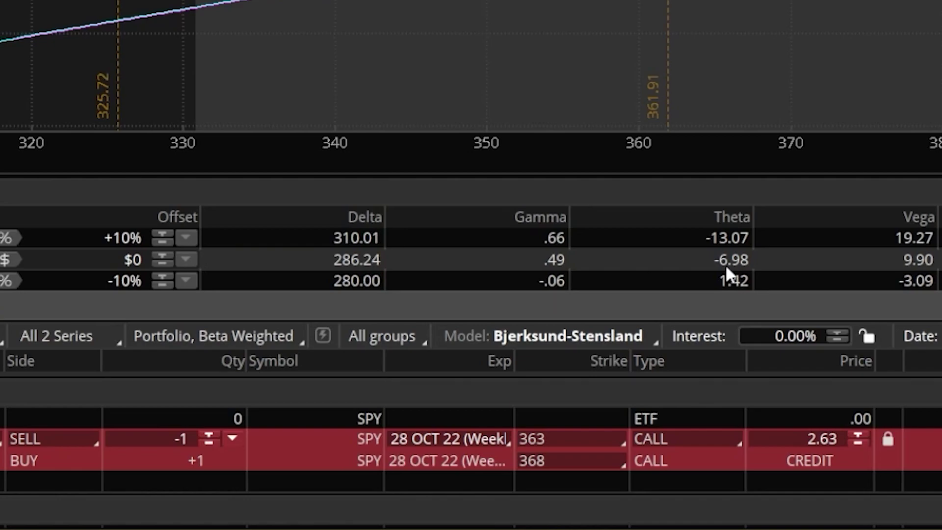
Raise the simulated SPY 363/368 vertical to 46 lots, bringing portfolio delta to 3.50
click(208, 445)
click(207, 445)
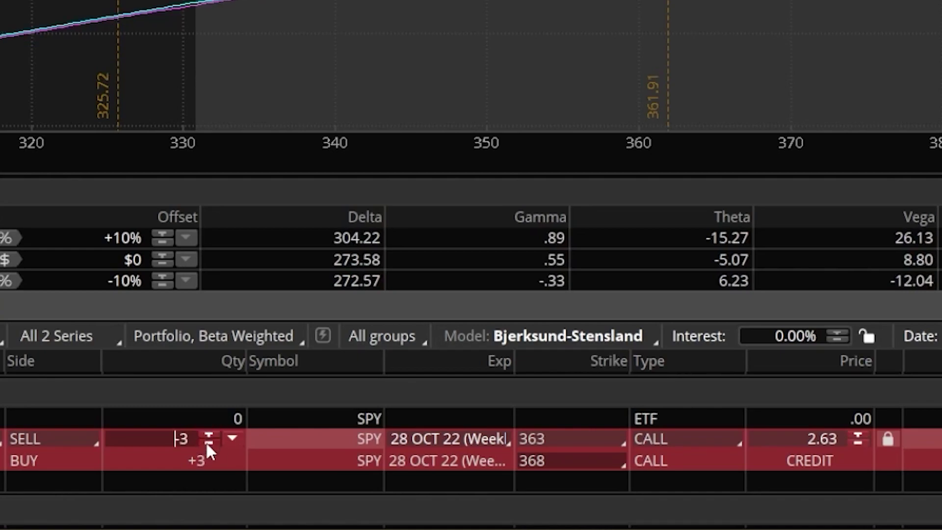
click(208, 444)
click(207, 444)
click(207, 444)
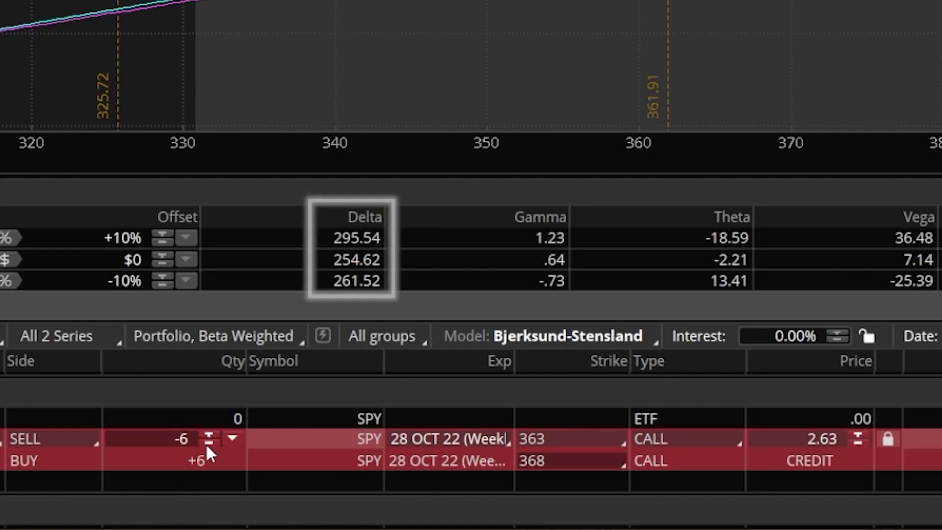
click(207, 444)
click(207, 444)
click(208, 444)
click(208, 444)
click(207, 444)
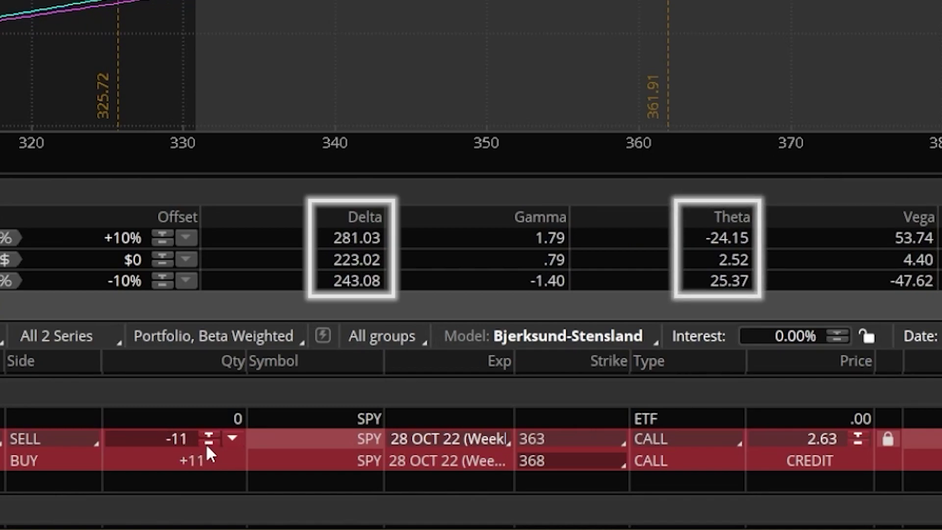
click(208, 444)
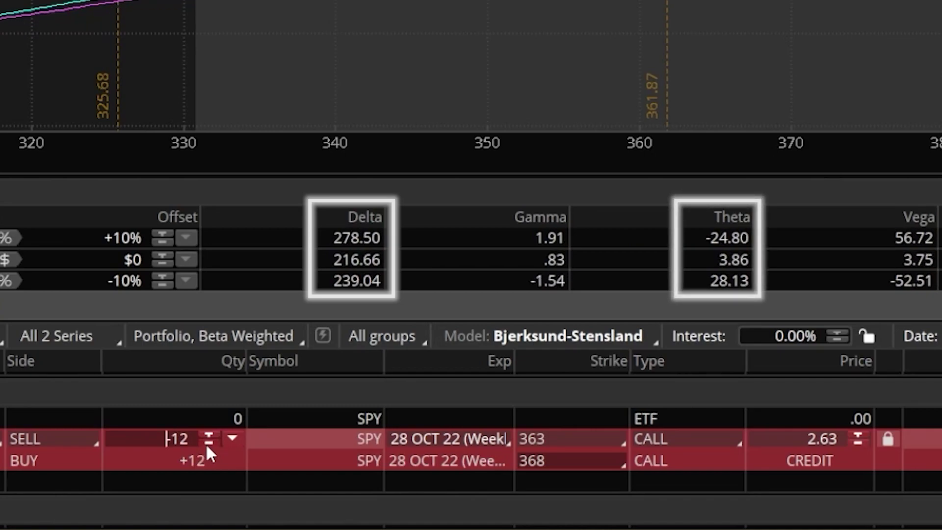
click(208, 444)
click(207, 444)
click(208, 444)
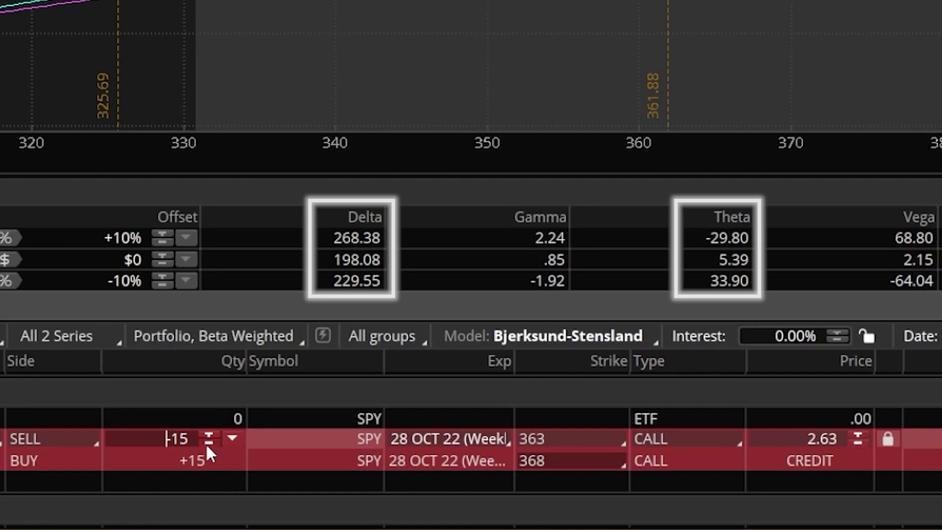
click(208, 444)
click(207, 444)
click(208, 444)
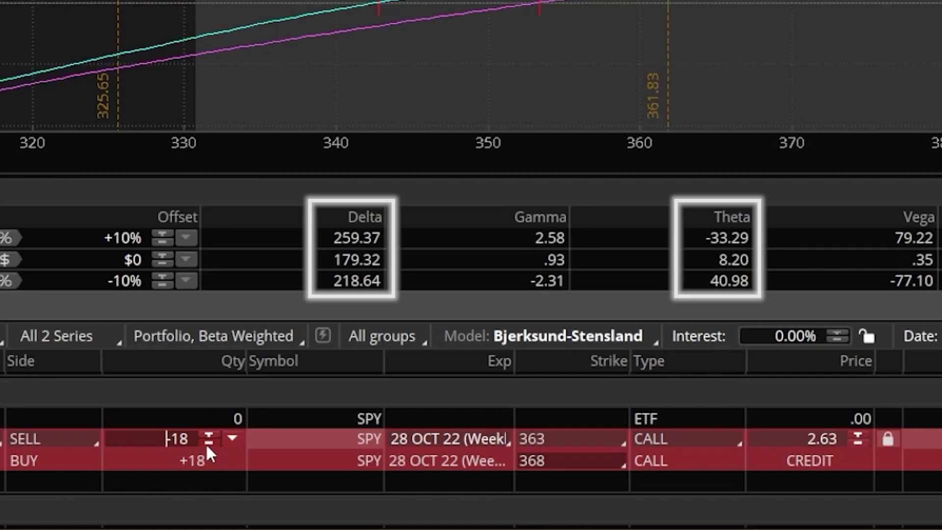
click(208, 444)
click(207, 444)
click(207, 444)
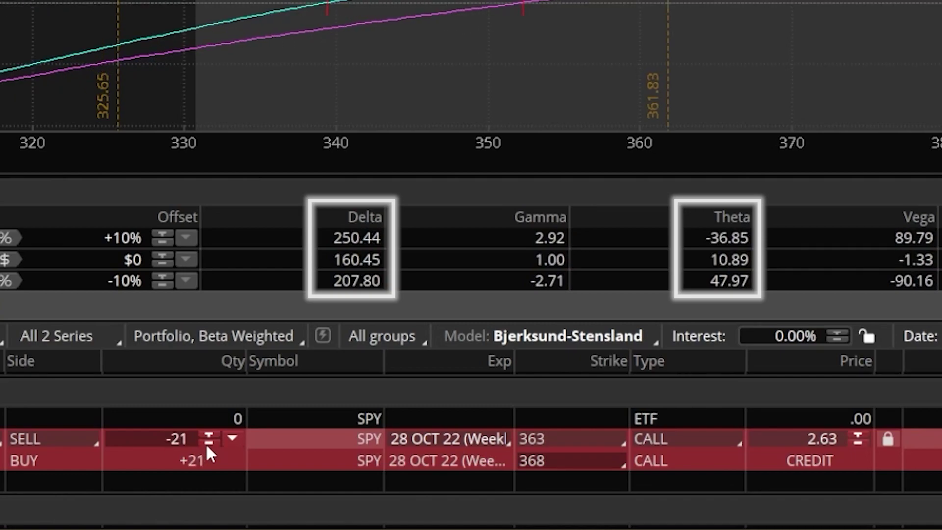
click(207, 444)
click(208, 444)
click(207, 445)
click(207, 445)
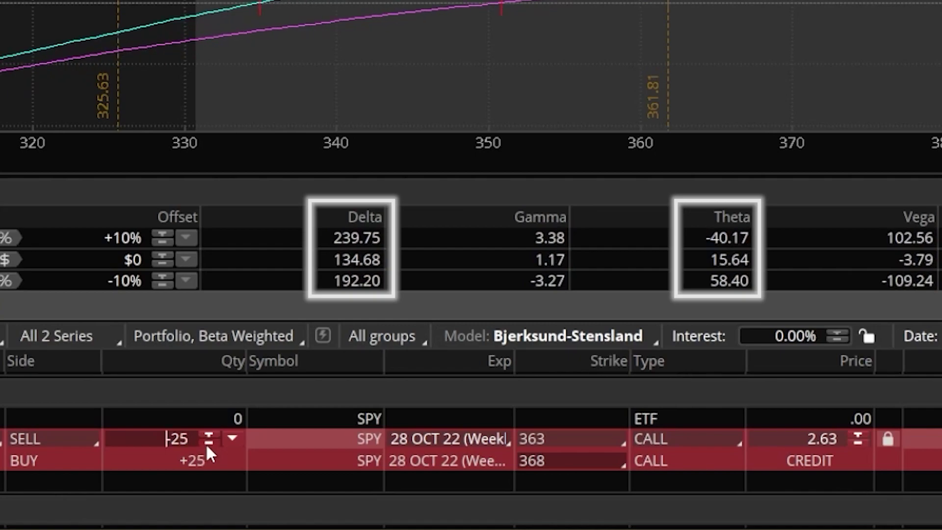
click(206, 444)
click(206, 444)
click(206, 445)
click(207, 445)
click(207, 445)
click(207, 444)
click(207, 445)
click(206, 444)
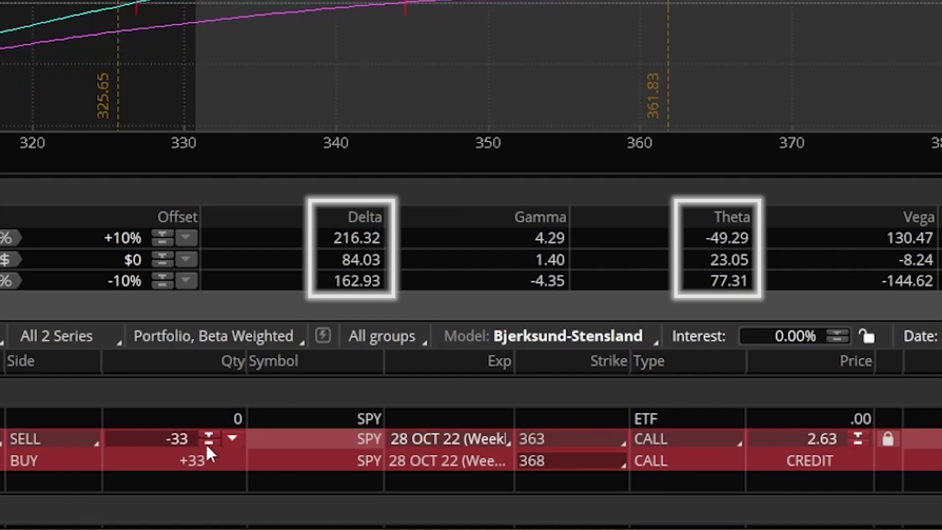
click(206, 444)
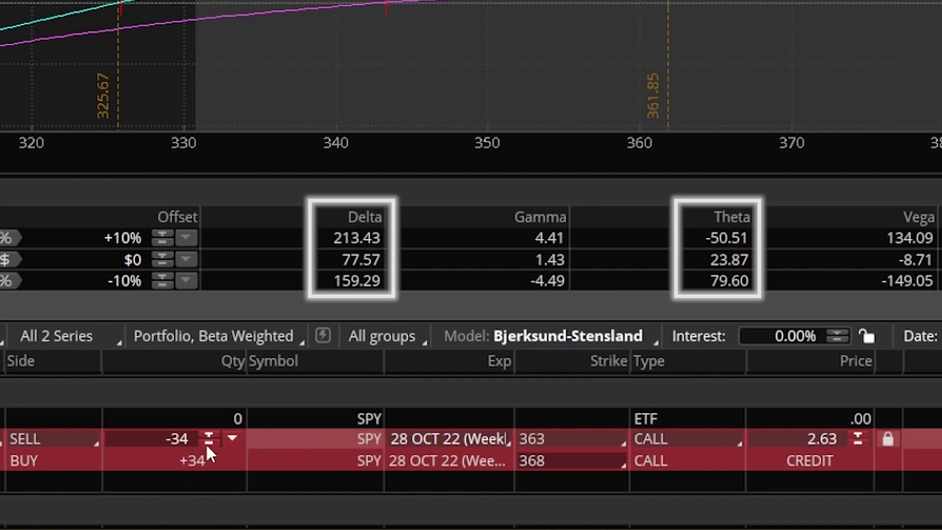
click(206, 444)
click(206, 445)
click(207, 445)
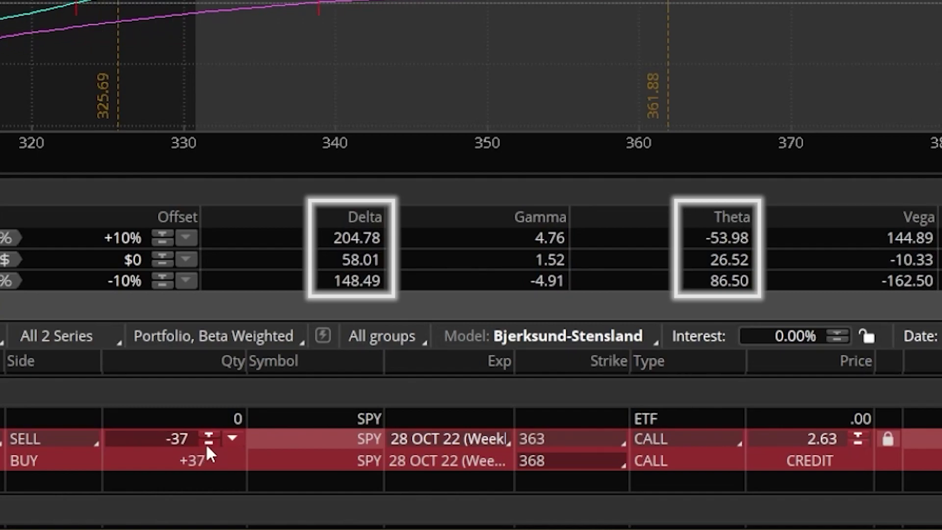
click(207, 444)
click(206, 444)
click(207, 445)
click(206, 445)
click(207, 445)
click(207, 444)
click(208, 445)
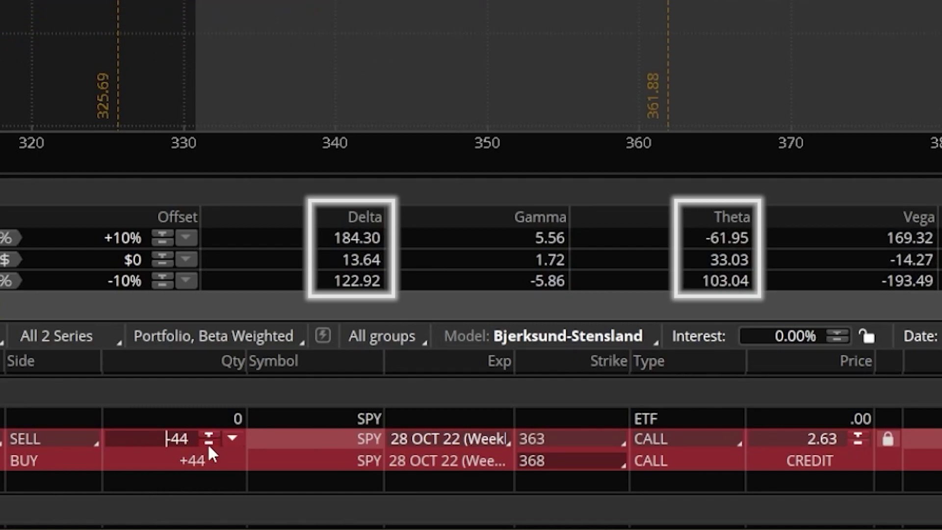
click(208, 445)
click(207, 445)
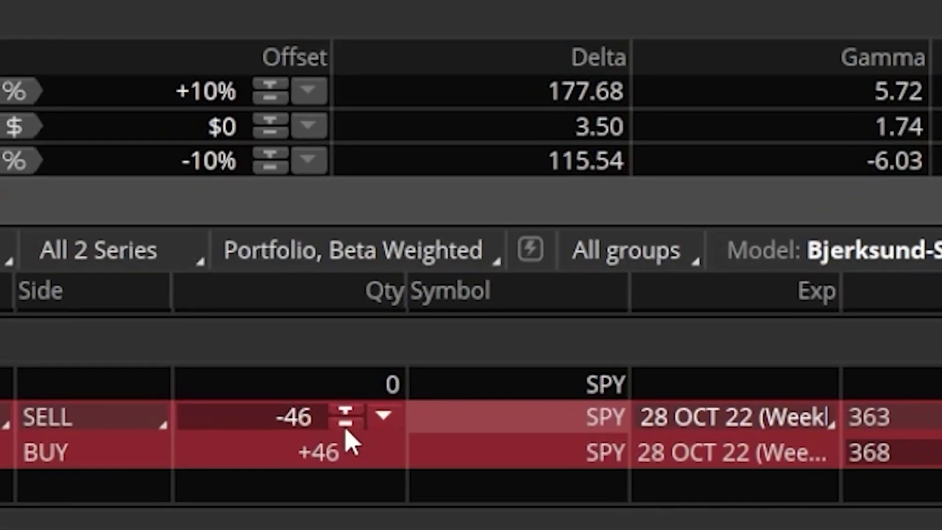